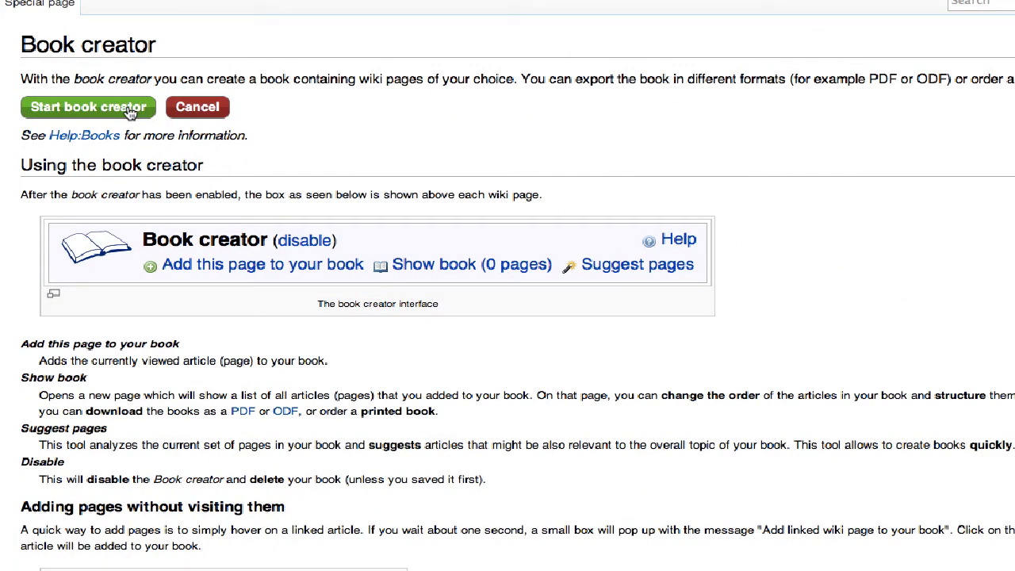
Enable the book creator, find the IPhone article through search, and add it as the first page
click(129, 112)
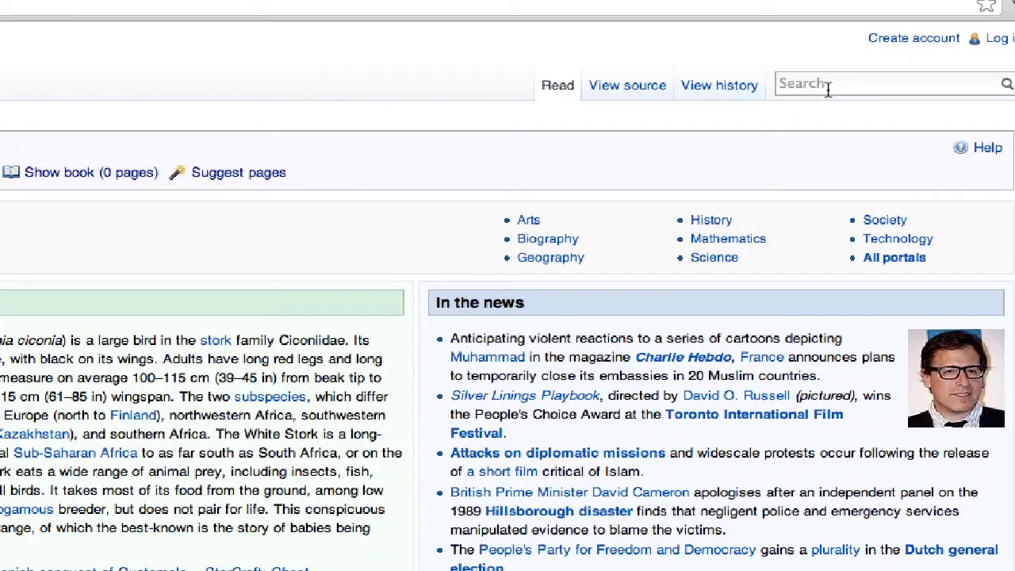
text(i)
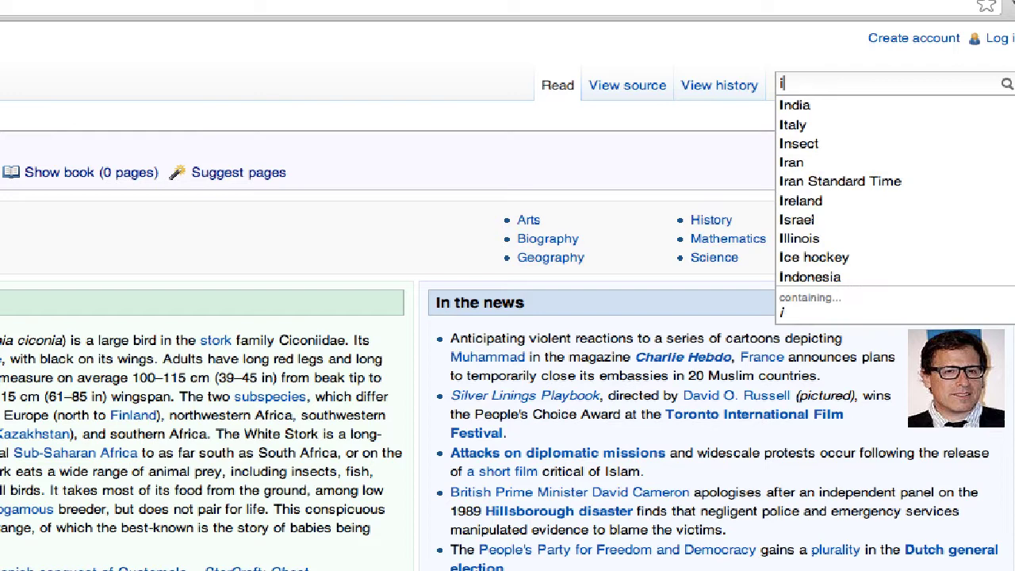
text(pho)
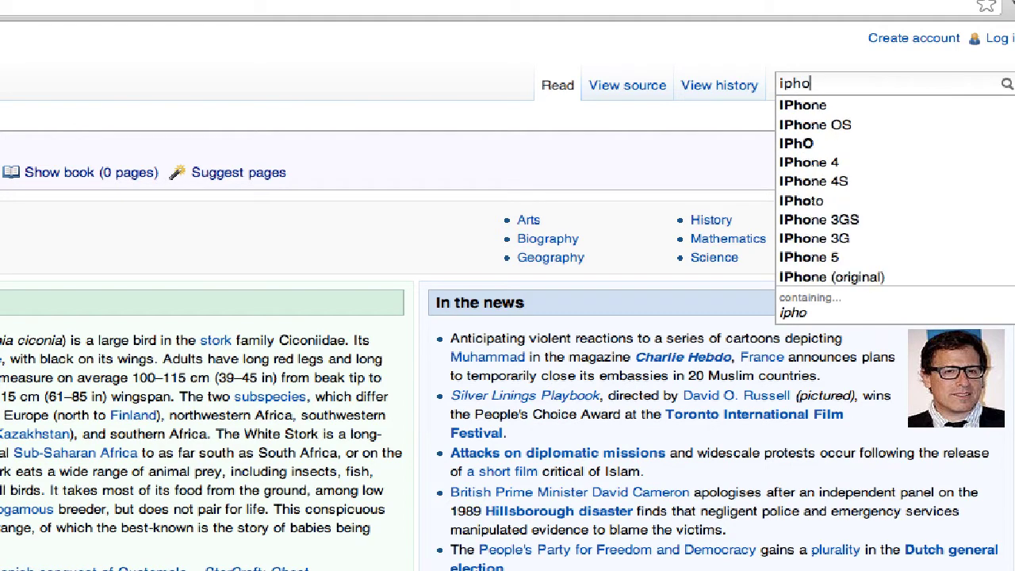
click(802, 106)
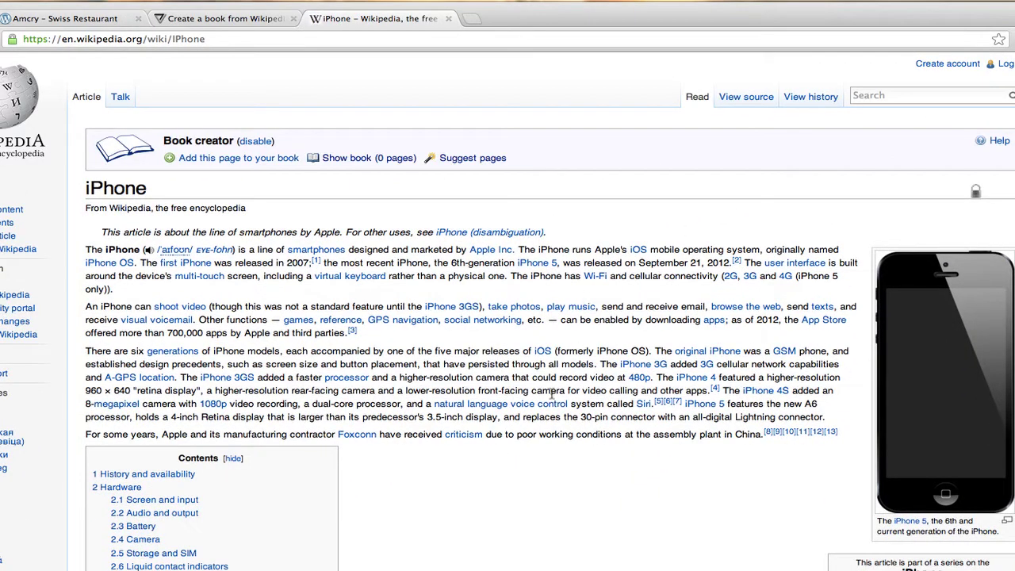
scroll(551, 394, down, 4)
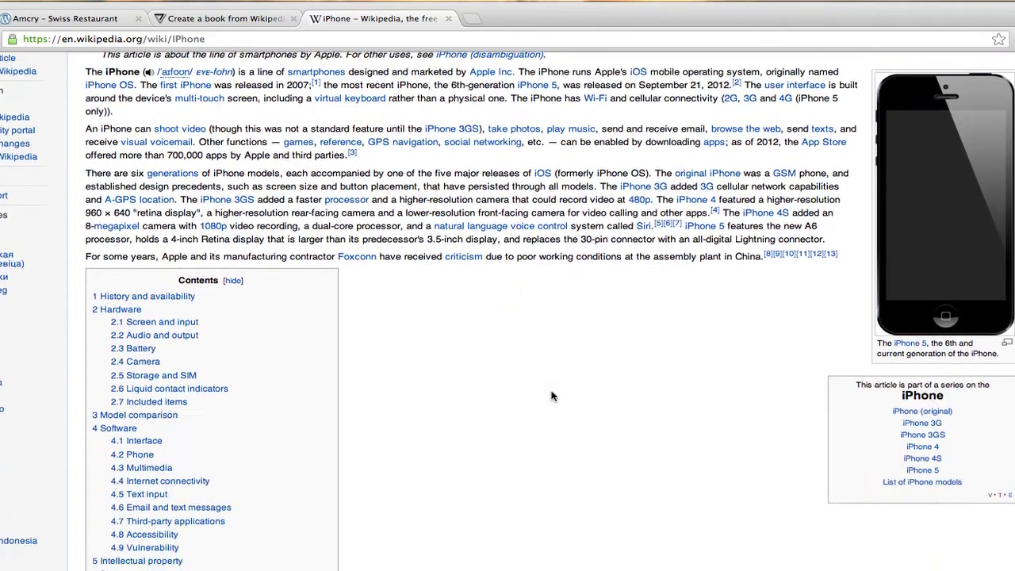
scroll(553, 394, down, 6)
scroll(553, 395, up, 10)
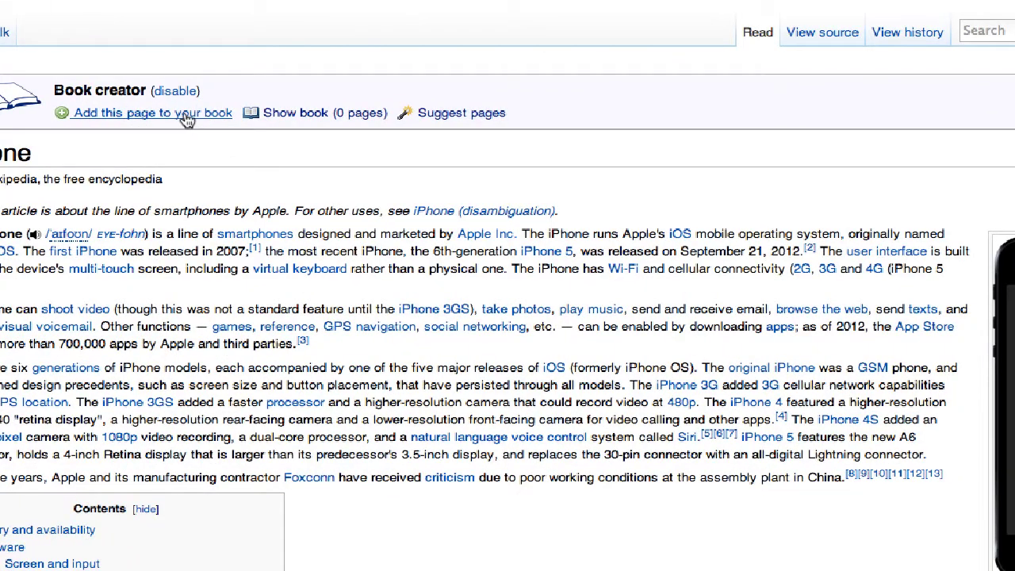
click(187, 116)
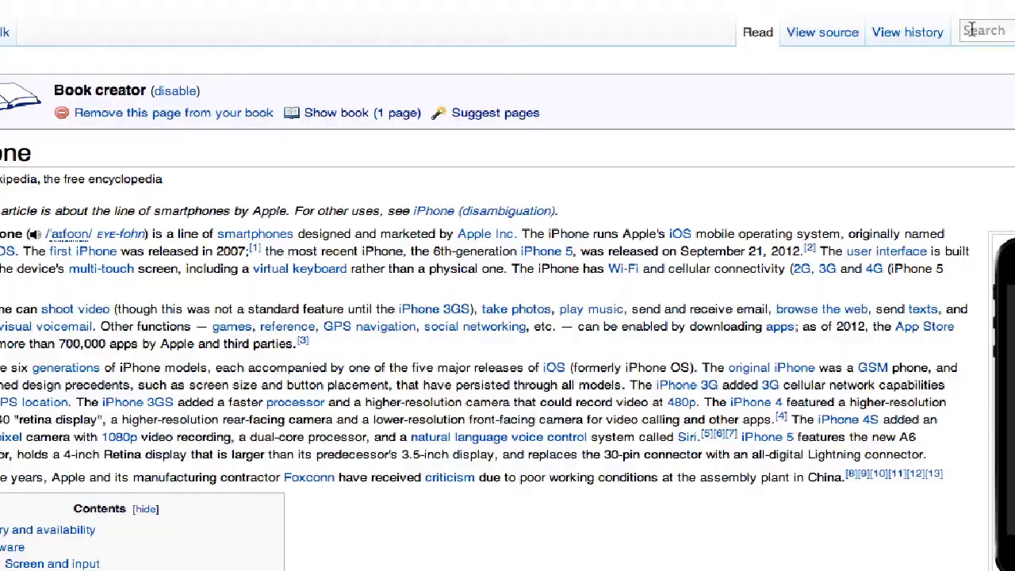
Search 'ipad' and add the iPad article to the book as its second page
click(965, 32)
text(ipad)
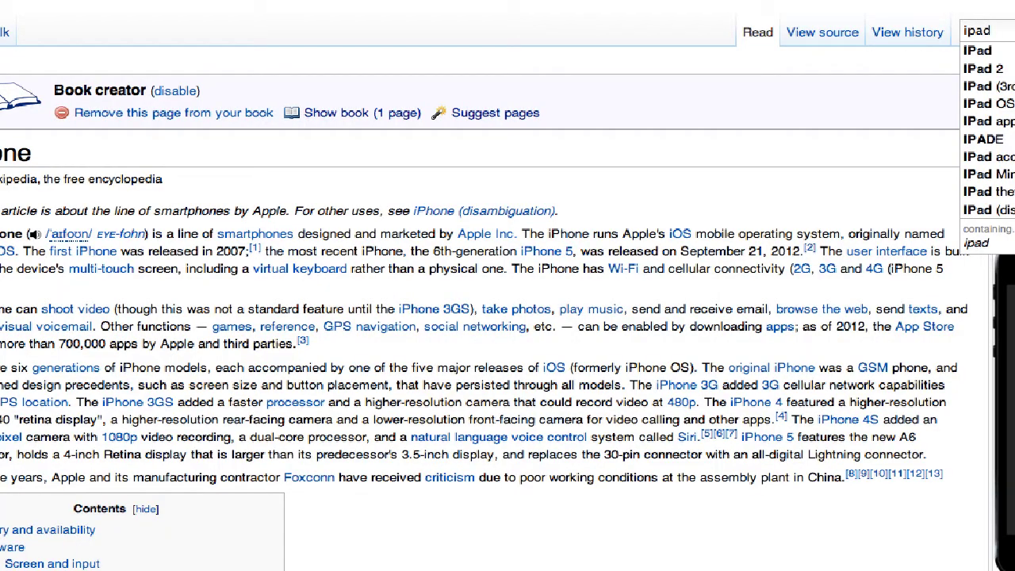
key(Return)
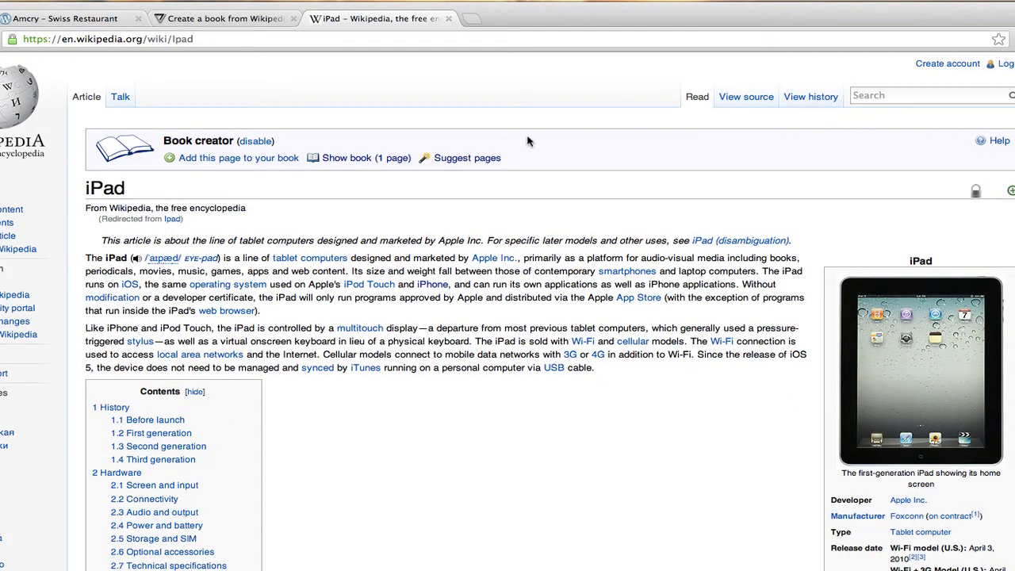
click(271, 160)
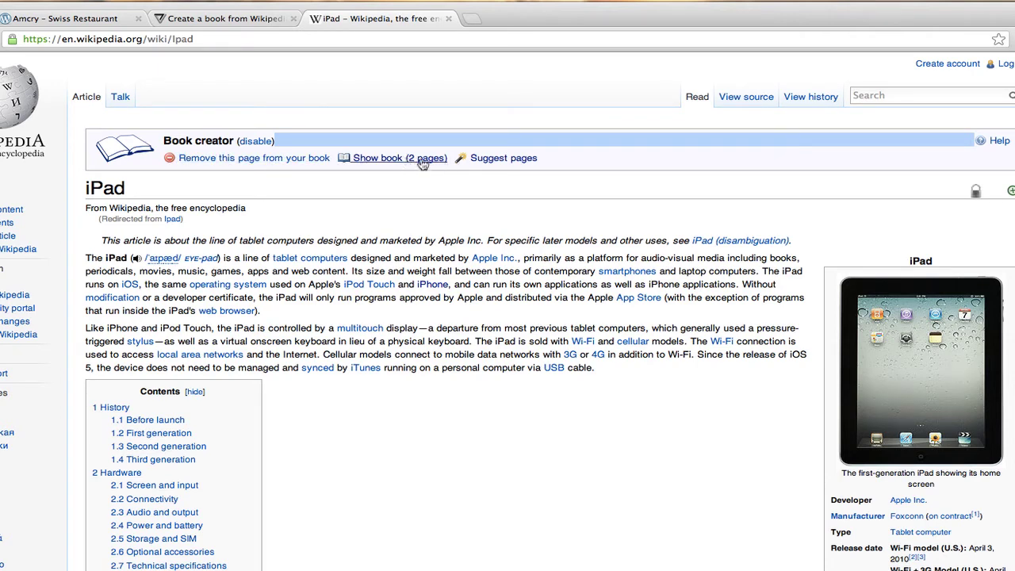
Add the IPod article from the 'ipod' suggestions, then show the three-page book
click(902, 95)
text(i)
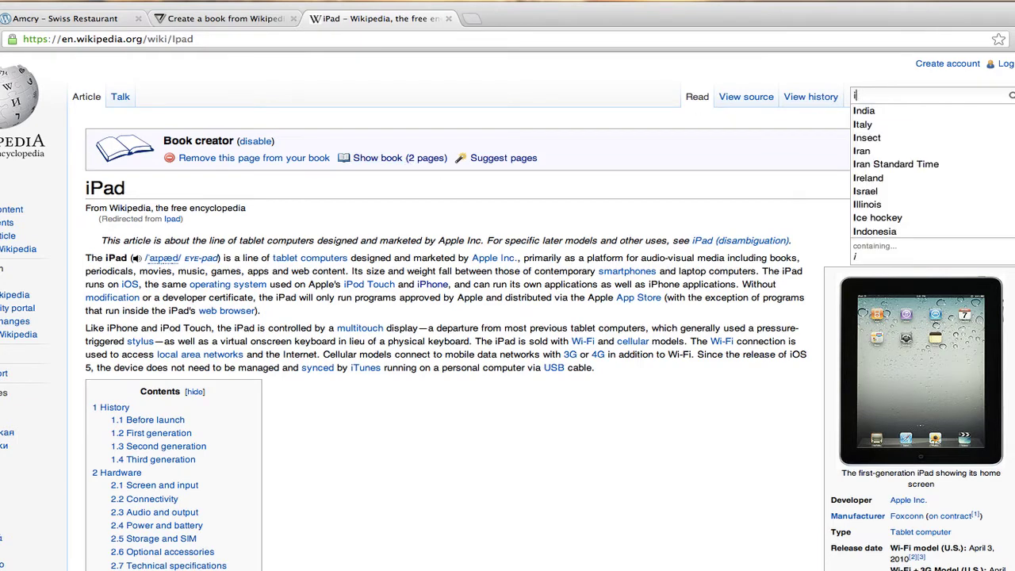
text(pod)
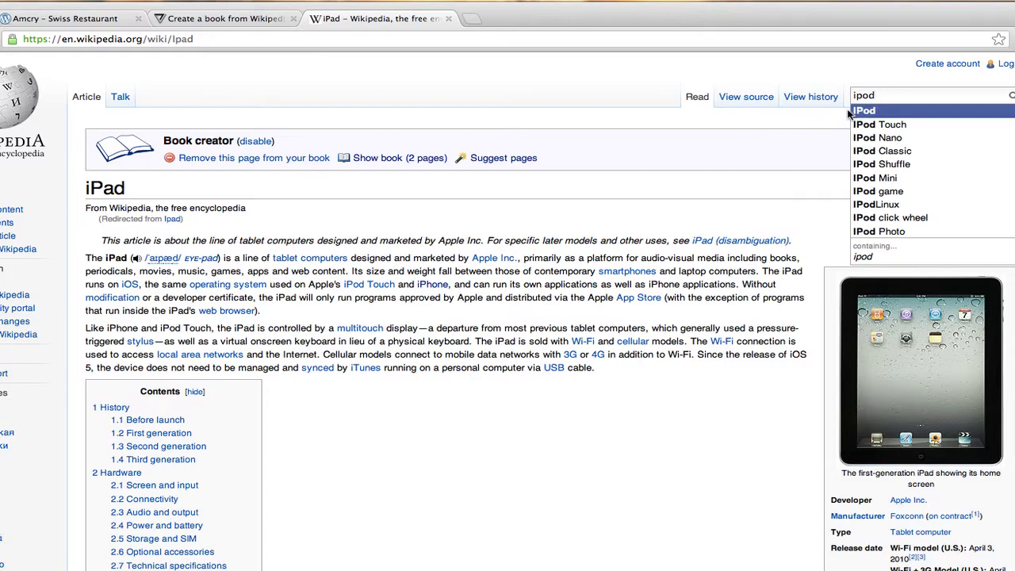
click(860, 111)
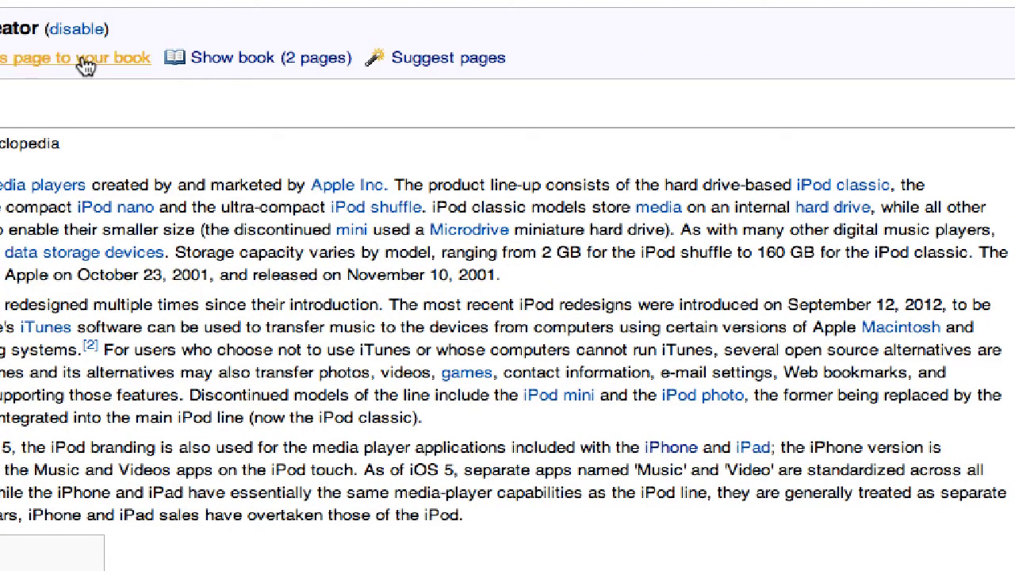
click(85, 67)
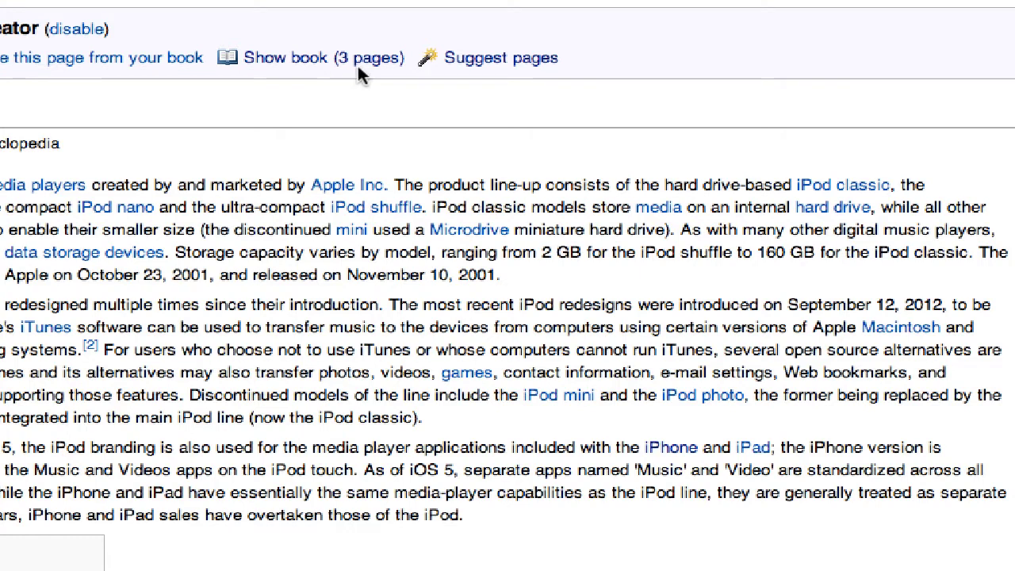
click(285, 59)
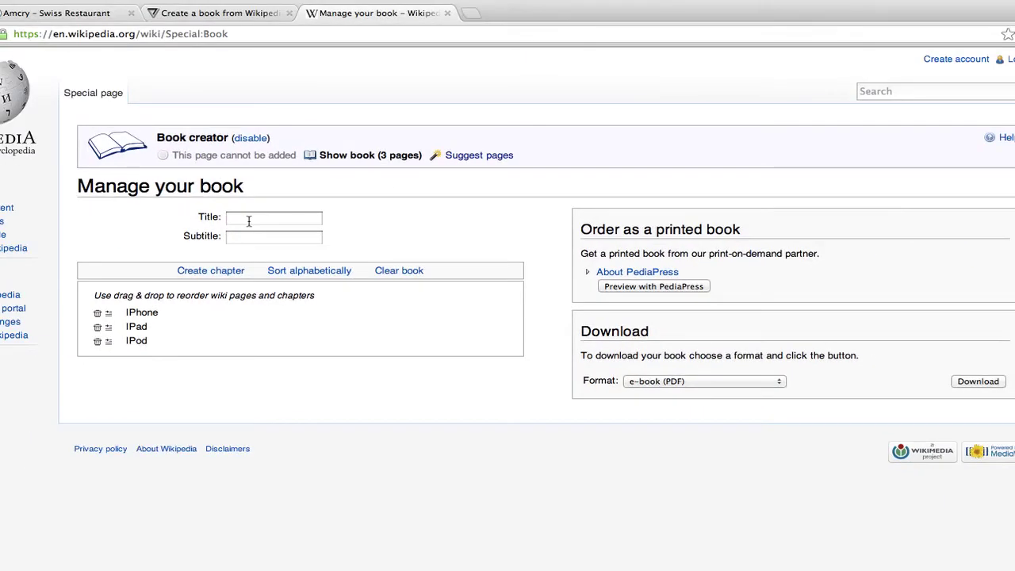
Enter 'IOS Devices' as the Title and 'iphone, ipad, ipod' as the Subtitle
click(248, 221)
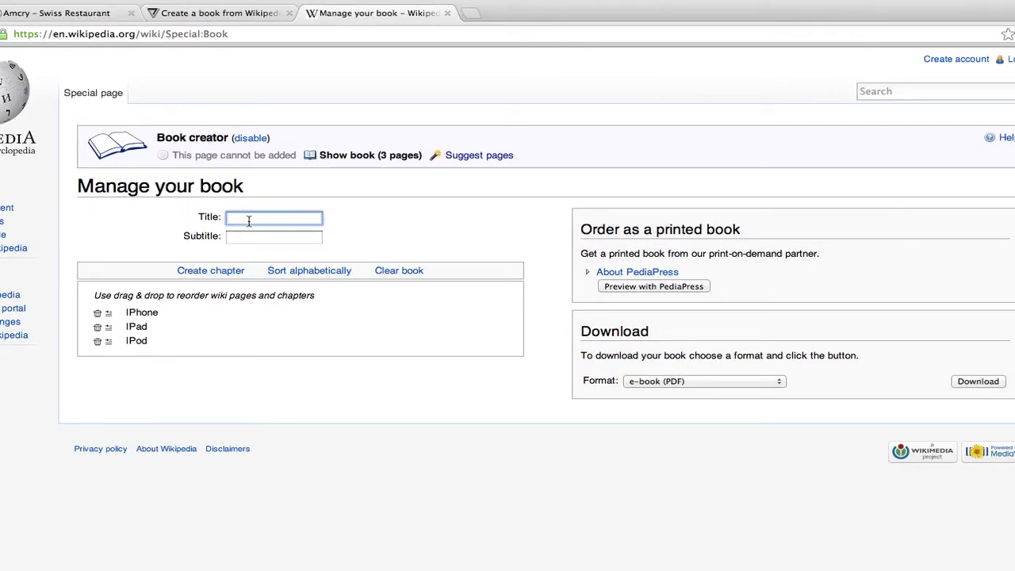
text(IOS Devi)
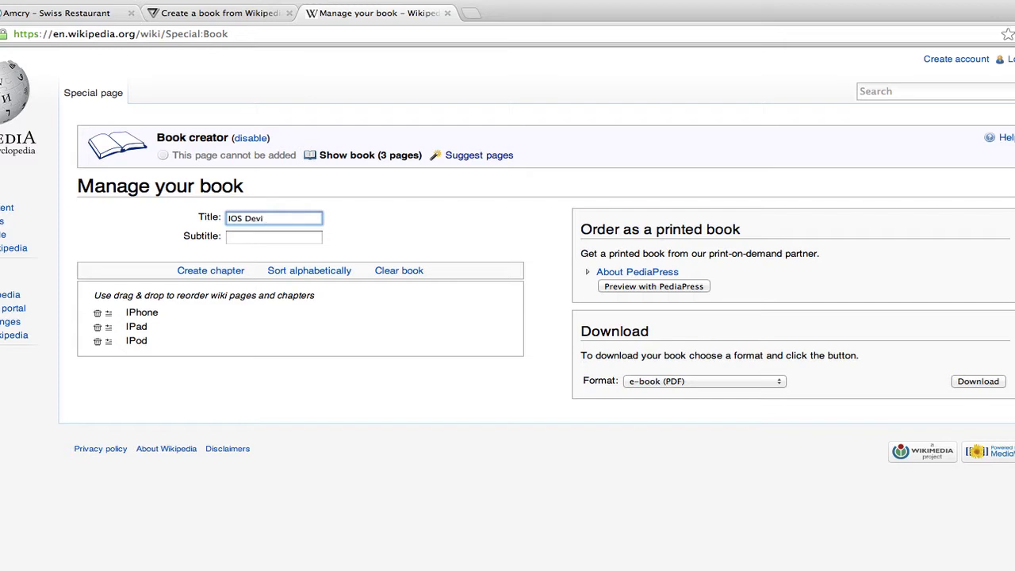
text(ces)
click(244, 239)
text(iphone, )
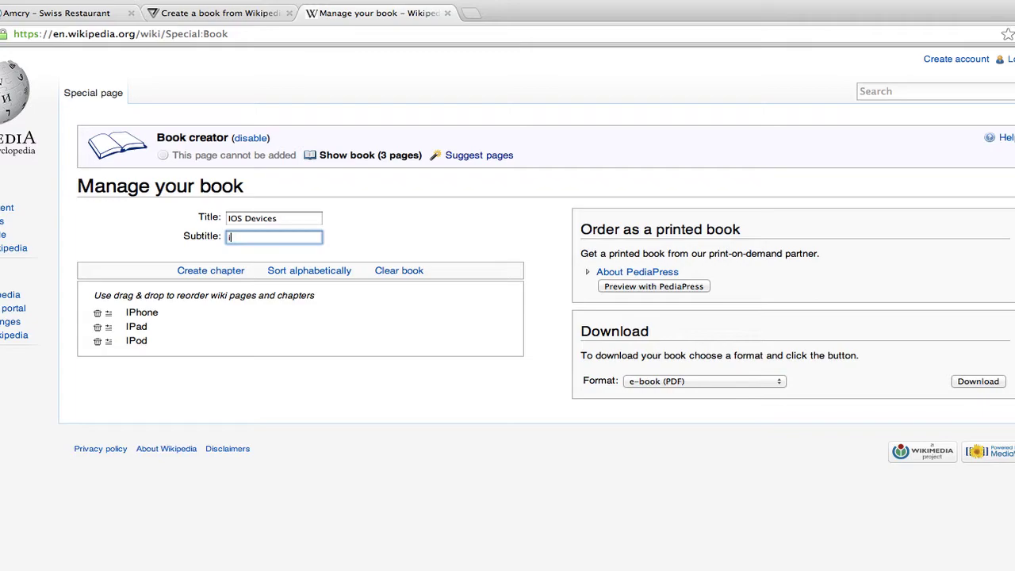
text(ipad,)
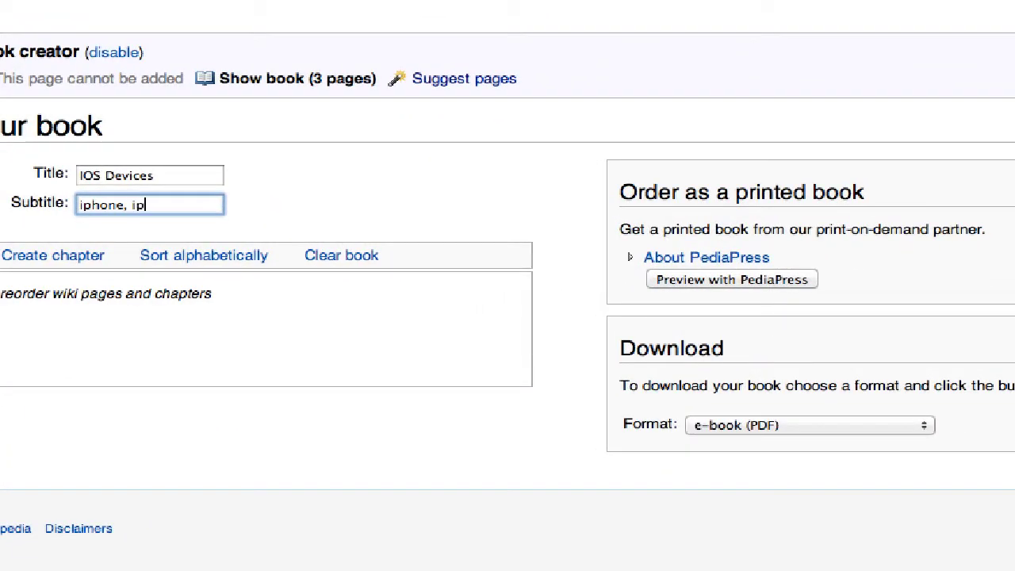
text( ipa)
key(BackSpace)
text(od)
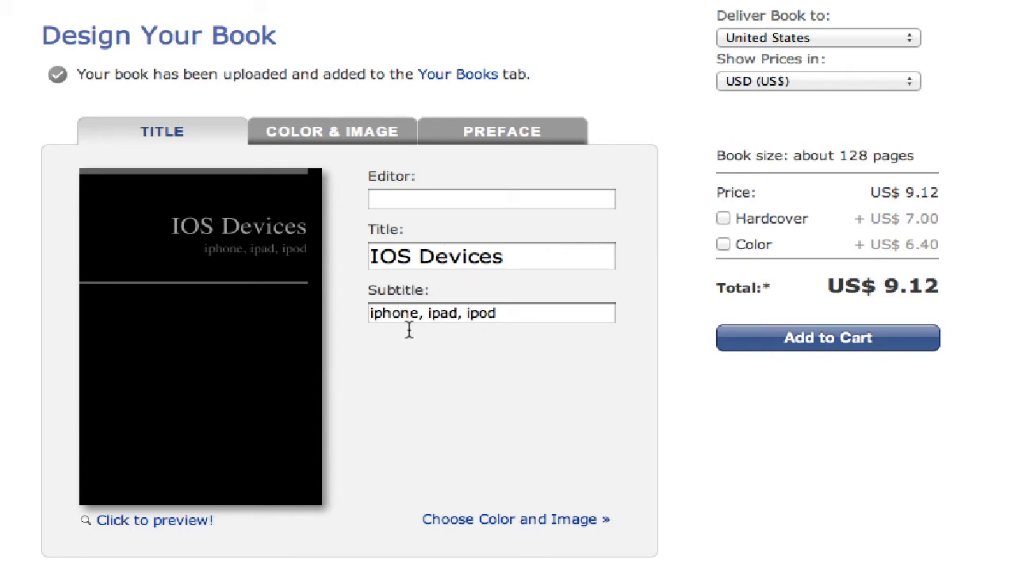
Open the book preview and flip from the cover past Contents to pages 4–5
click(183, 522)
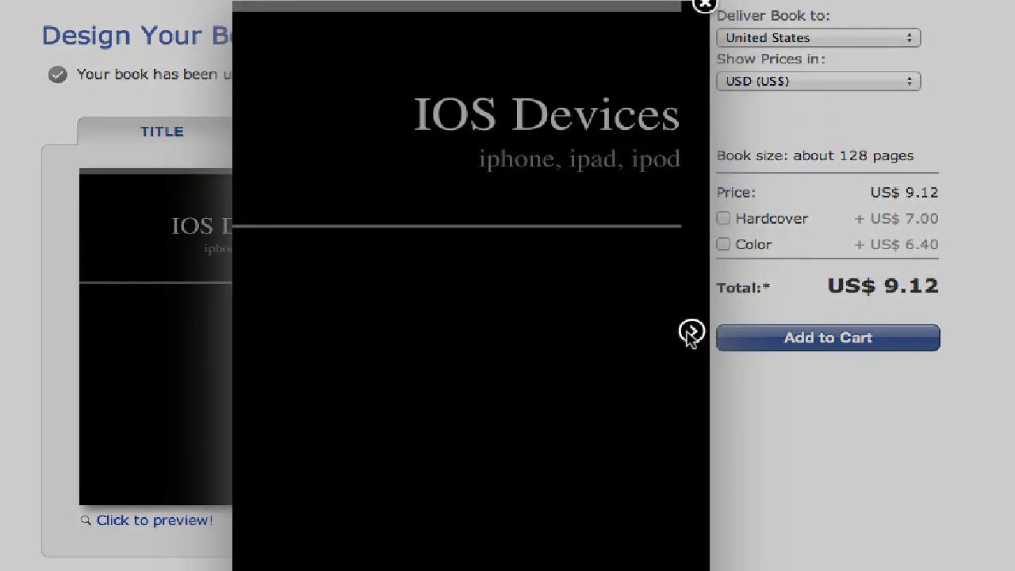
click(691, 332)
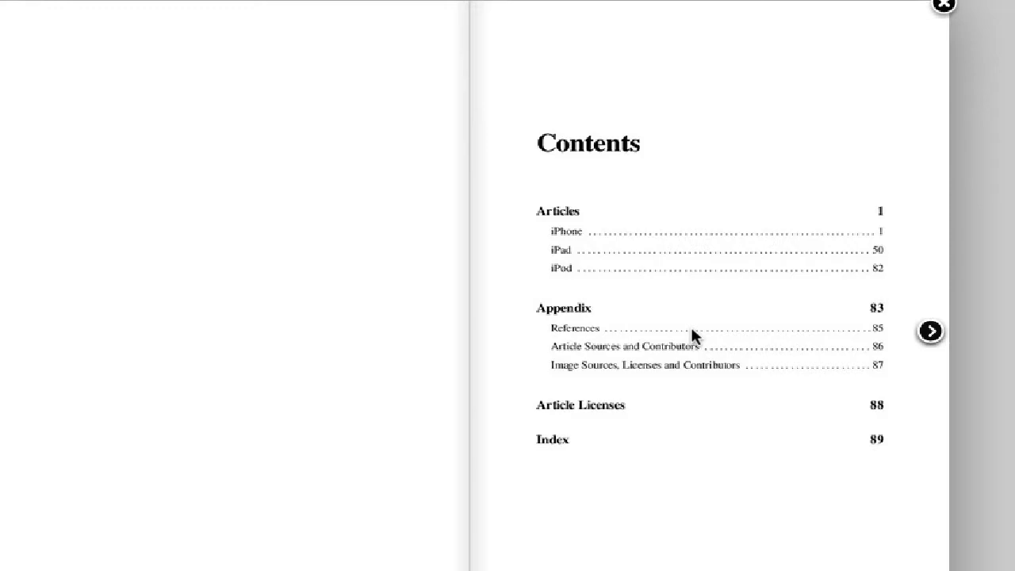
click(930, 332)
click(930, 331)
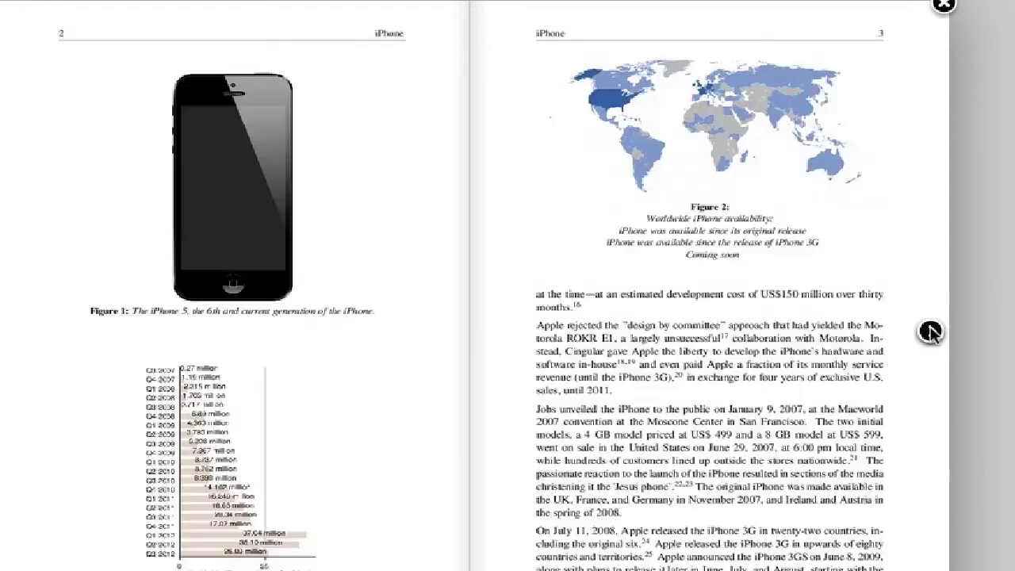
click(930, 331)
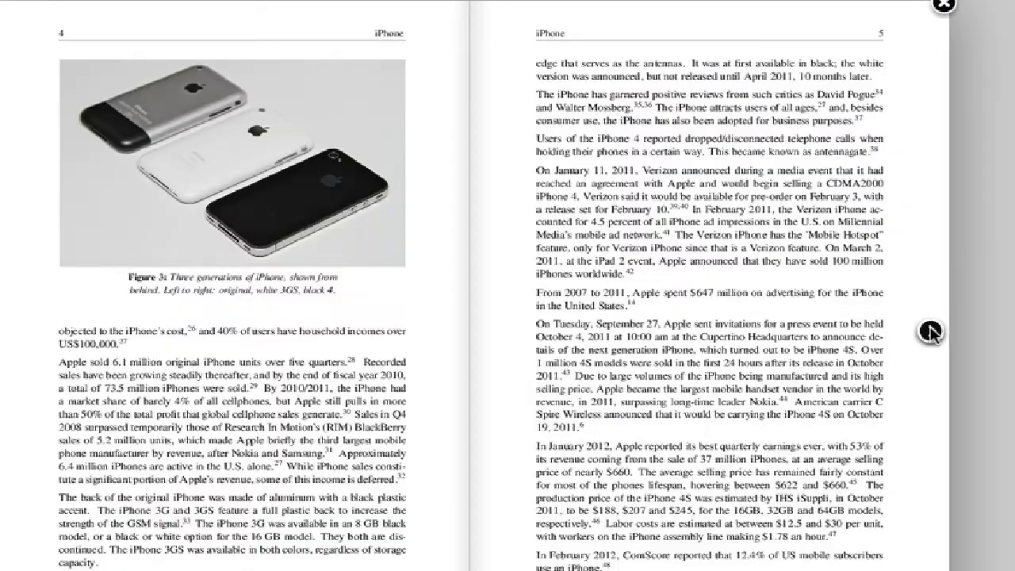
Keep paging forward through the preview until pages 18–19 of the iPhone article
click(929, 331)
click(930, 331)
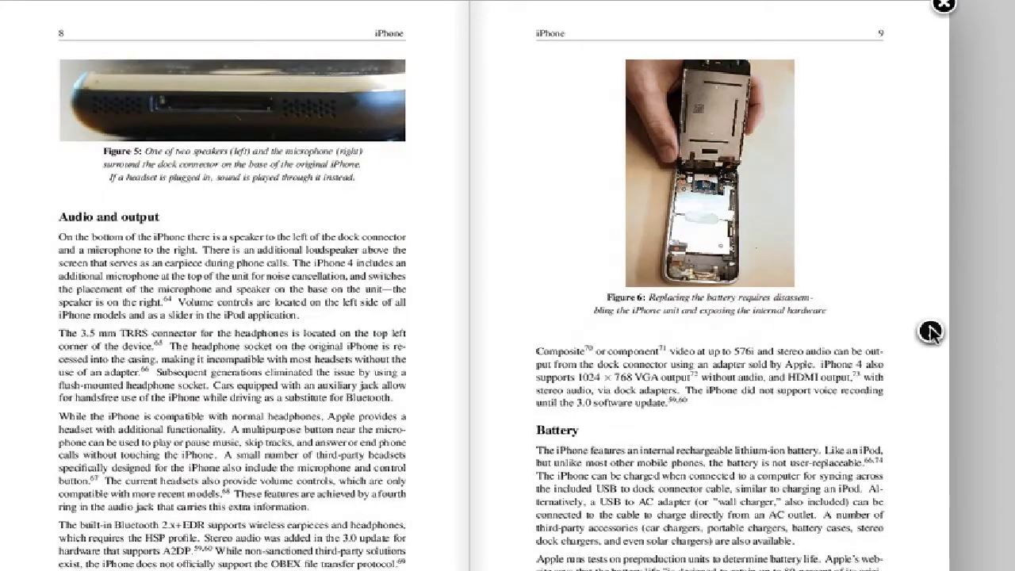
click(930, 332)
click(930, 331)
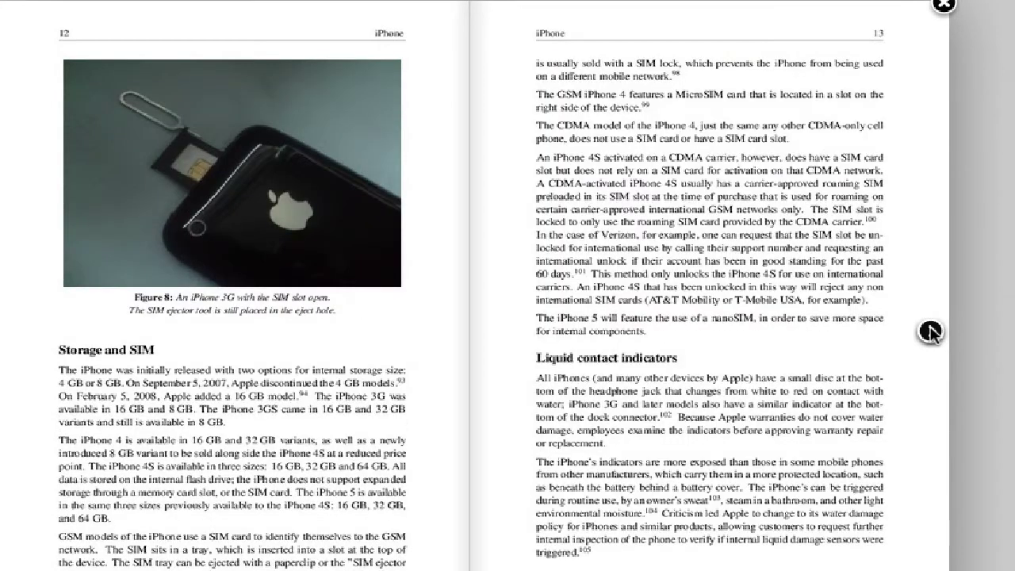
click(929, 332)
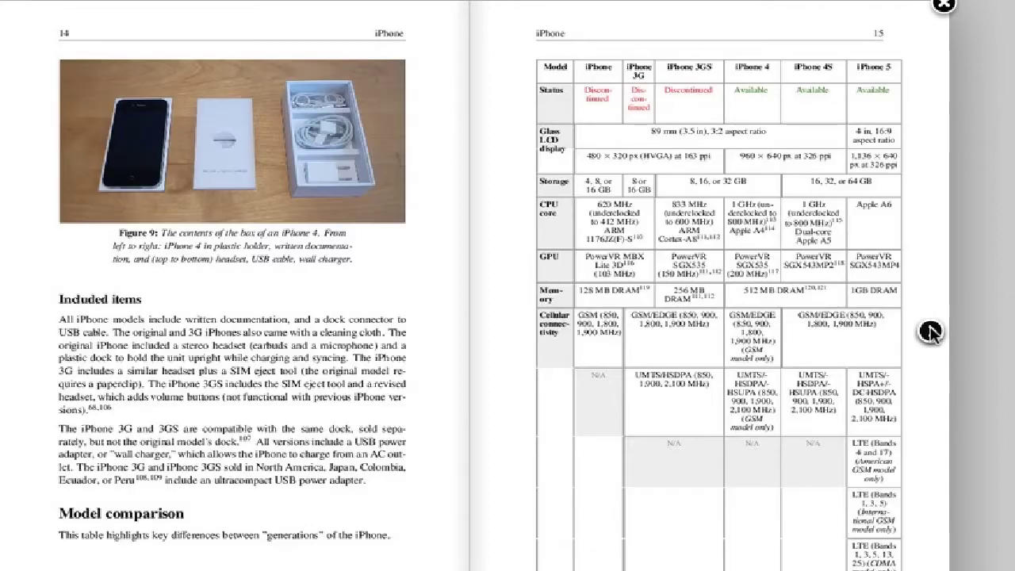
click(930, 331)
click(929, 331)
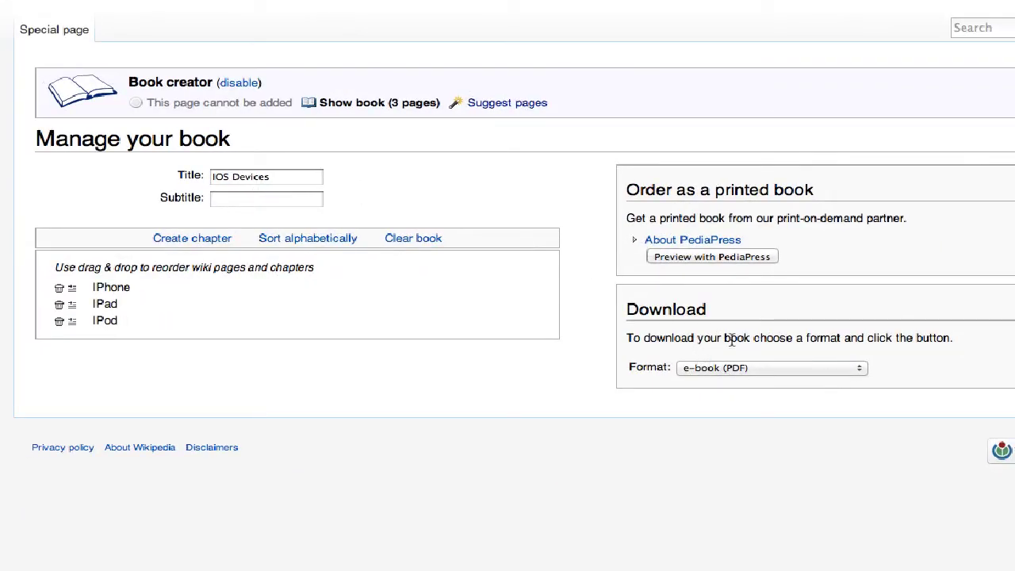
Keep e-book (PDF) as the format and render the IOS Devices book for download
click(859, 367)
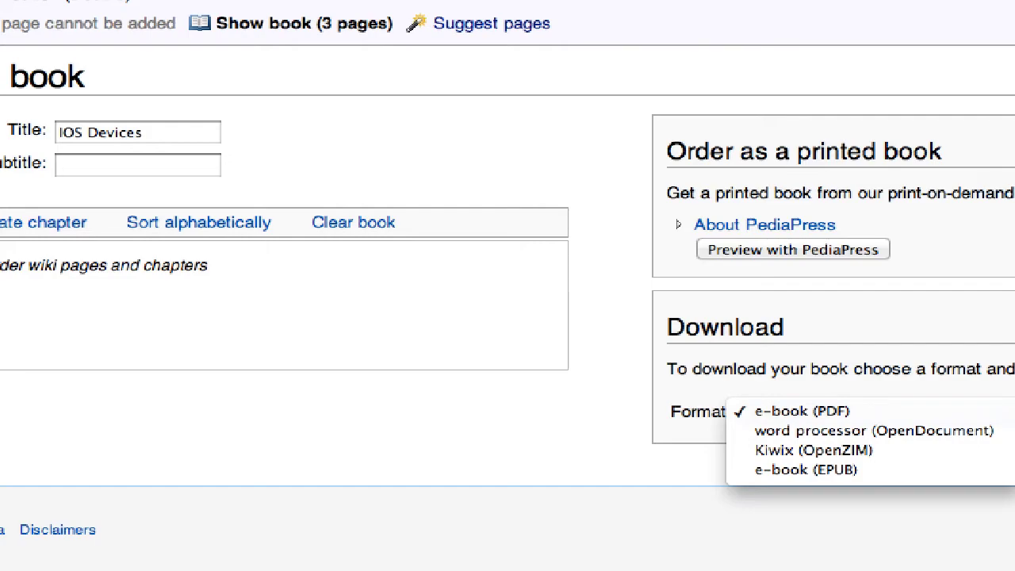
key(Escape)
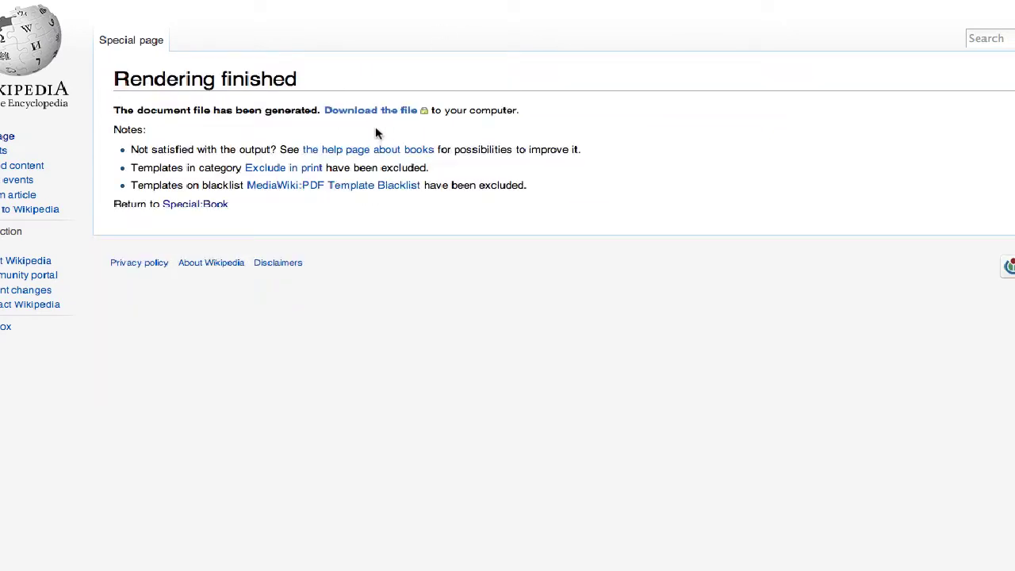
Open the rendered book PDF and look through its pages at different zoom levels
click(365, 119)
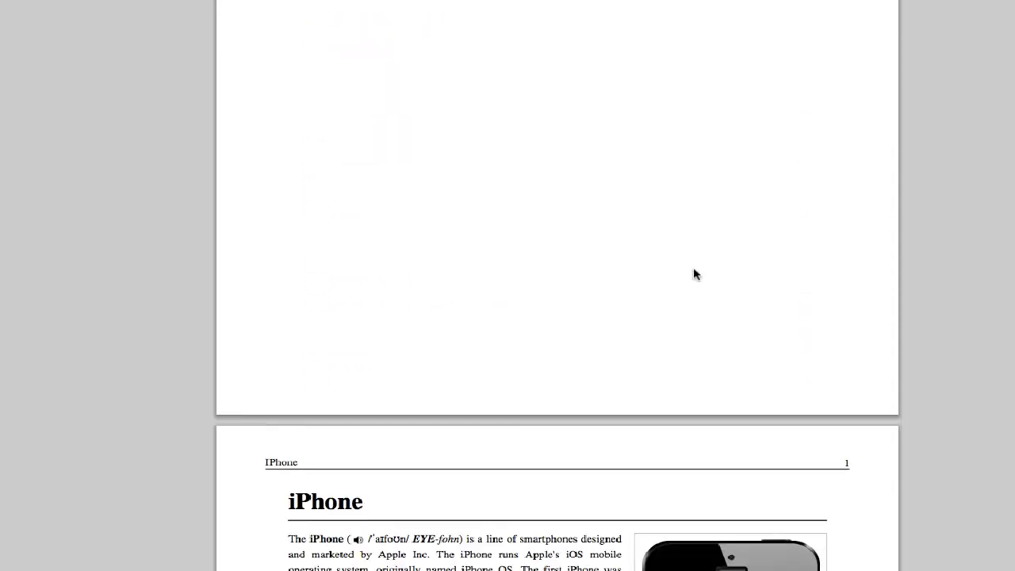
scroll(693, 275, down, 12)
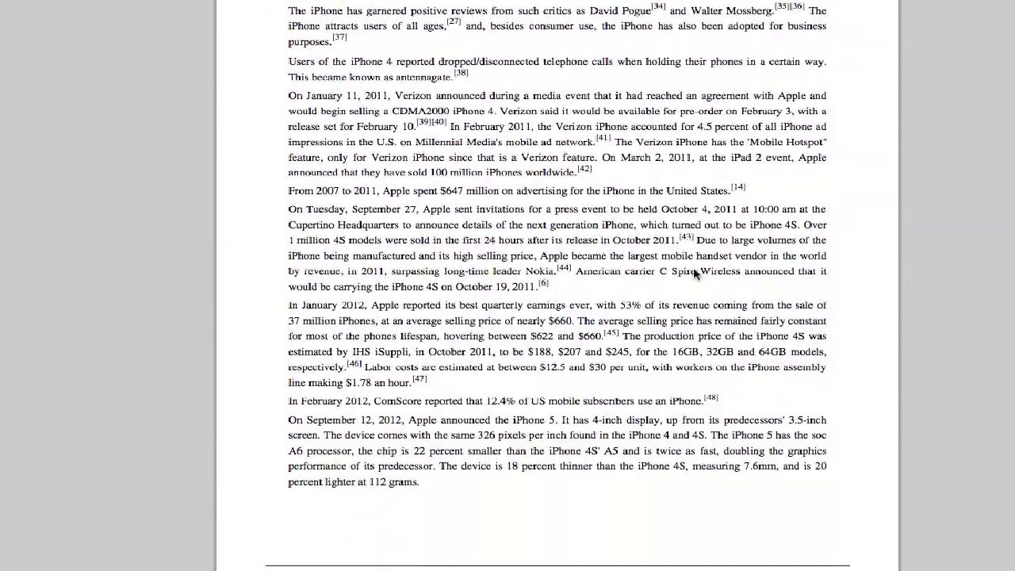
scroll(693, 273, down, 6)
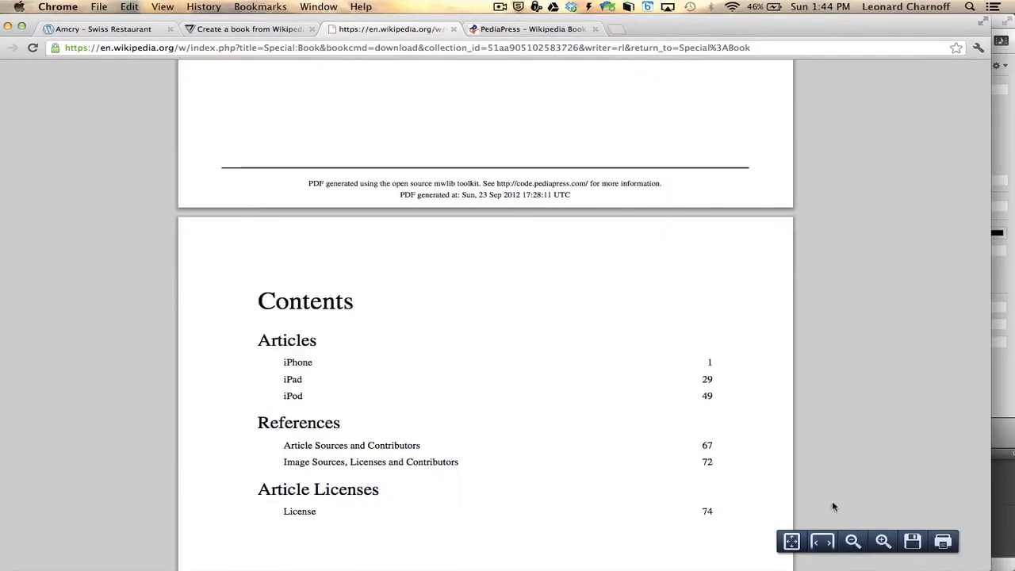
click(852, 540)
click(849, 541)
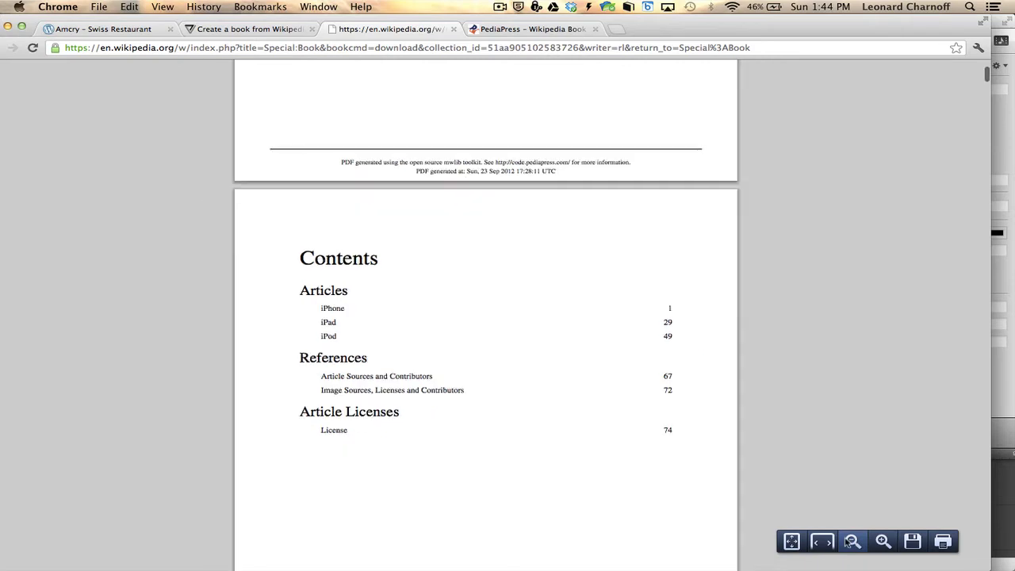
click(847, 542)
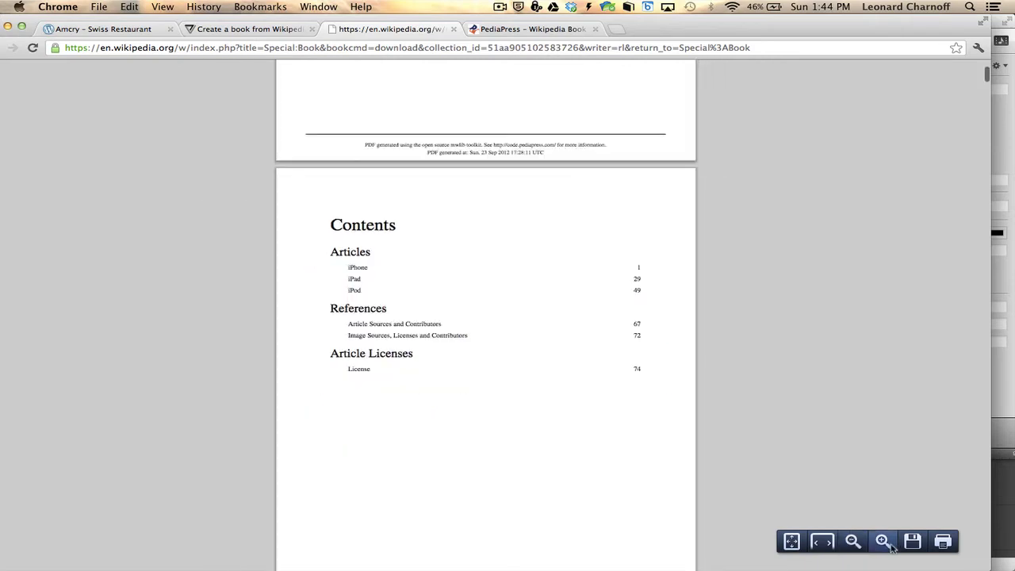
click(883, 542)
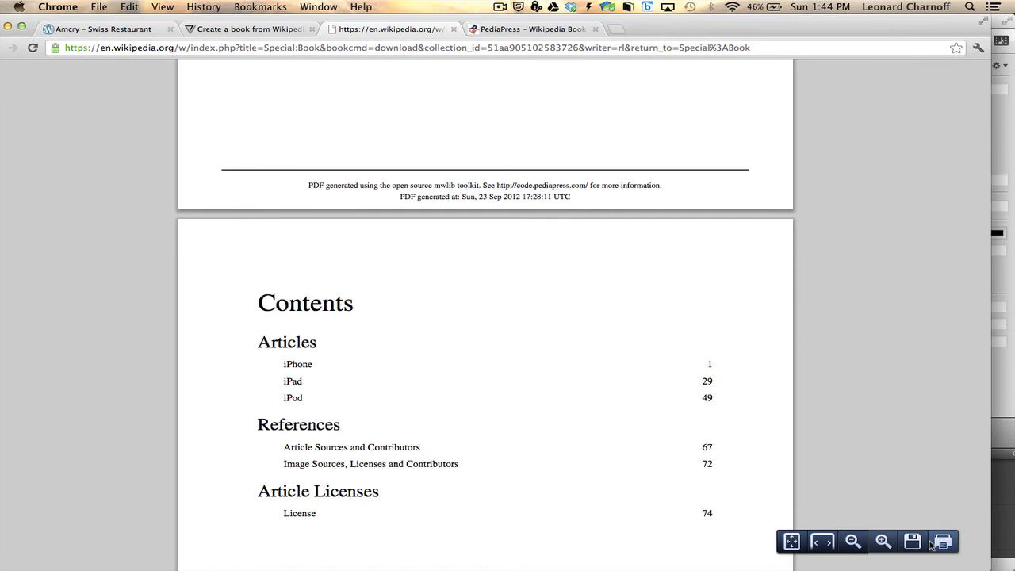
Save the PDF to Downloads as IOS Devices1.pdf
click(912, 542)
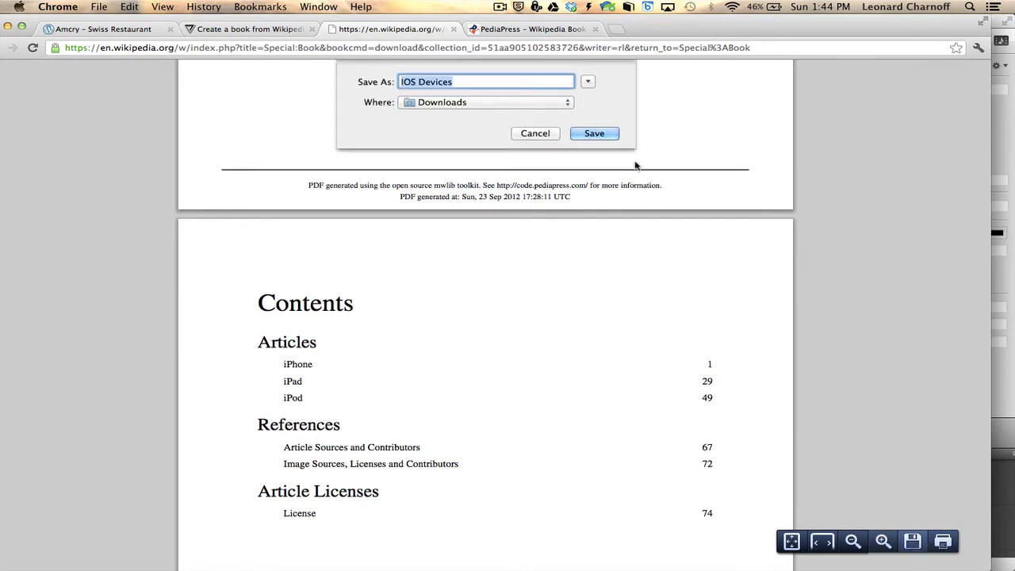
click(466, 81)
text(1)
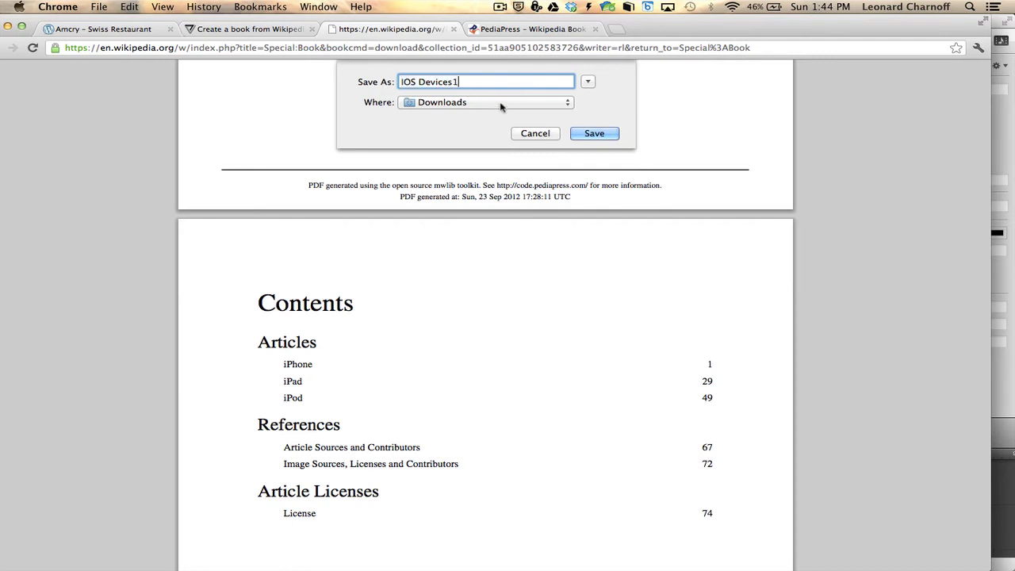
click(609, 136)
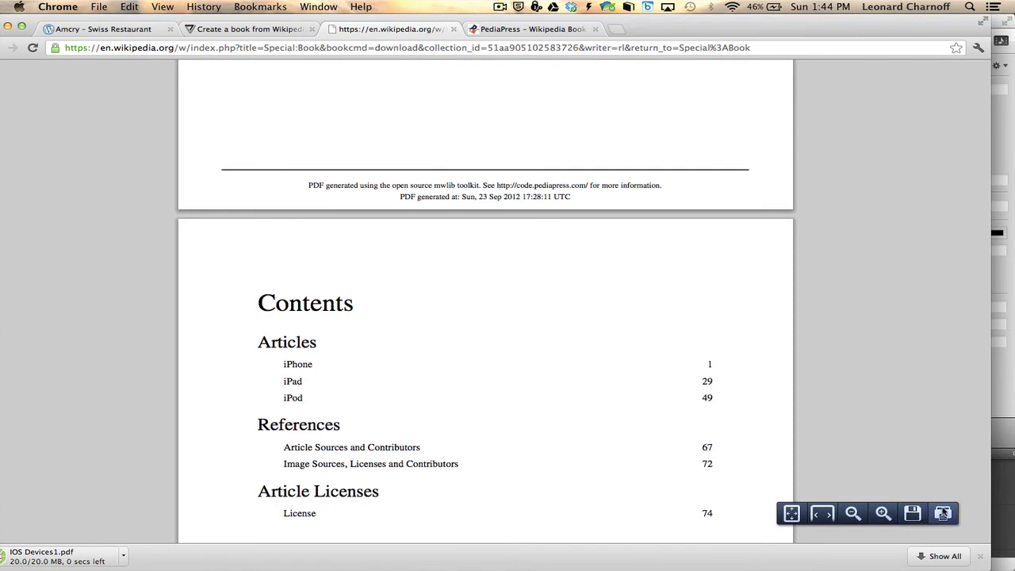
Bring up the print preview of the 76-sheet book, then return to The Verge article tab
click(942, 512)
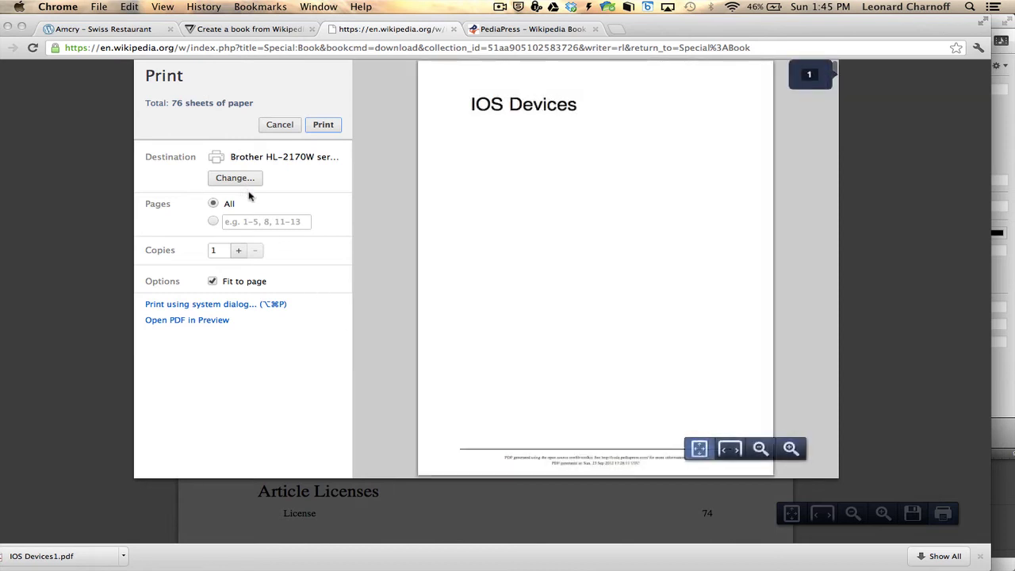
click(270, 31)
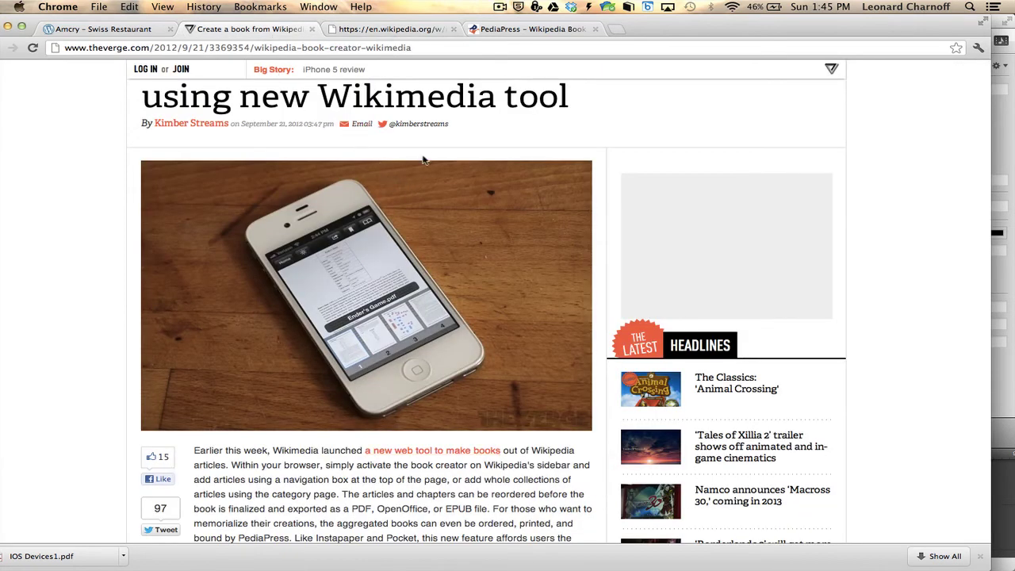